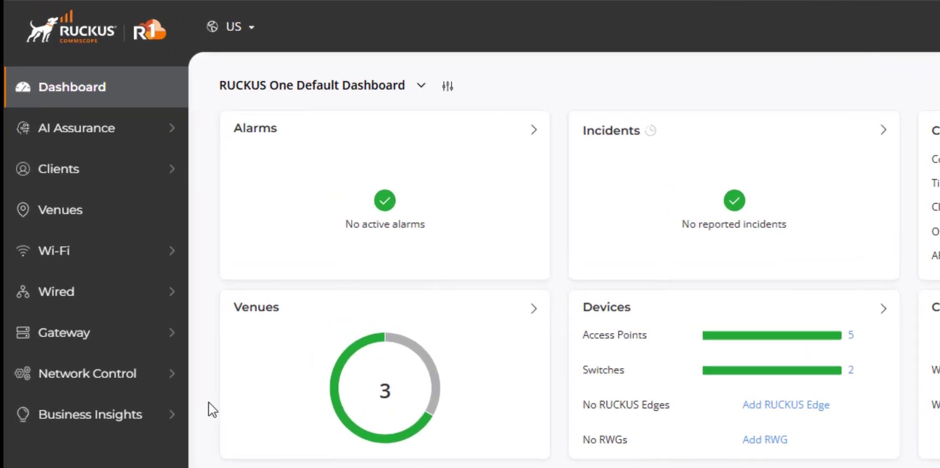
Create a Workflow service named "User Onboarding Test" from the Service Catalog and open its workflow designer
{"action": "mouse_move", "coordinate": [142, 372]}
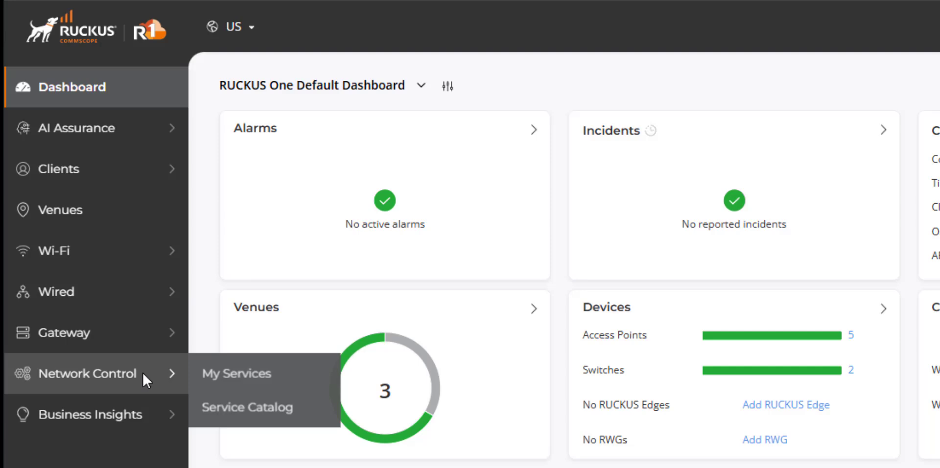
{"action": "left_click", "coordinate": [248, 411]}
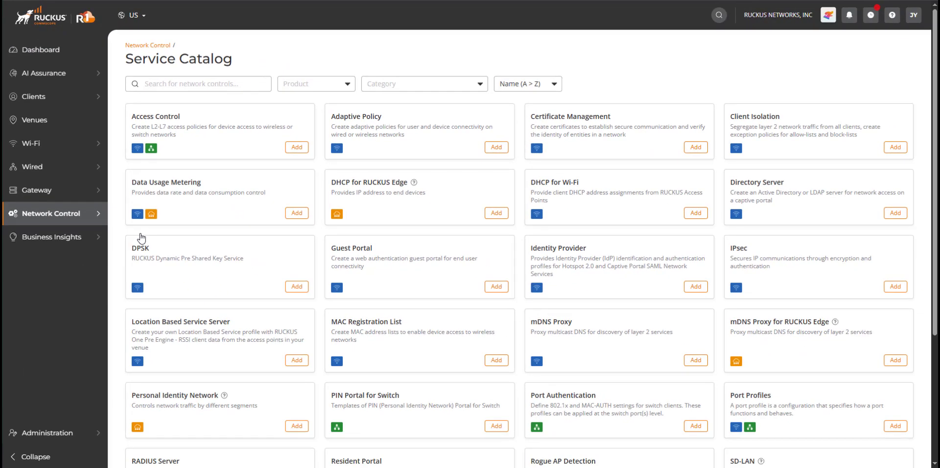
{"action": "scroll", "coordinate": [718, 220], "scroll_direction": "down", "scroll_amount": 4}
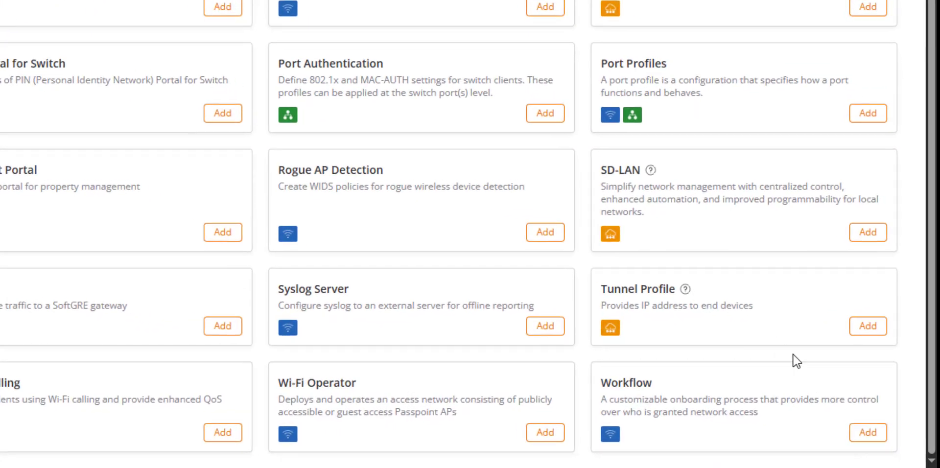
{"action": "left_click", "coordinate": [870, 434]}
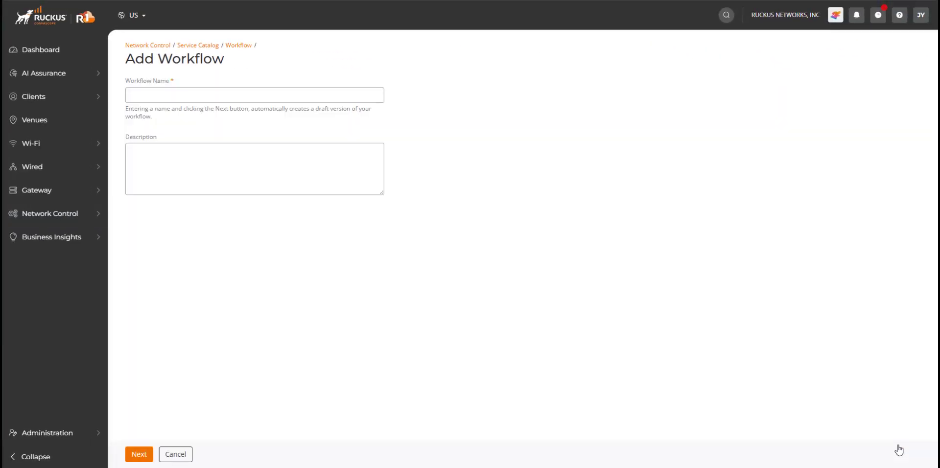
{"action": "type", "text": "User Onboarding Test"}
{"action": "left_click", "coordinate": [139, 458]}
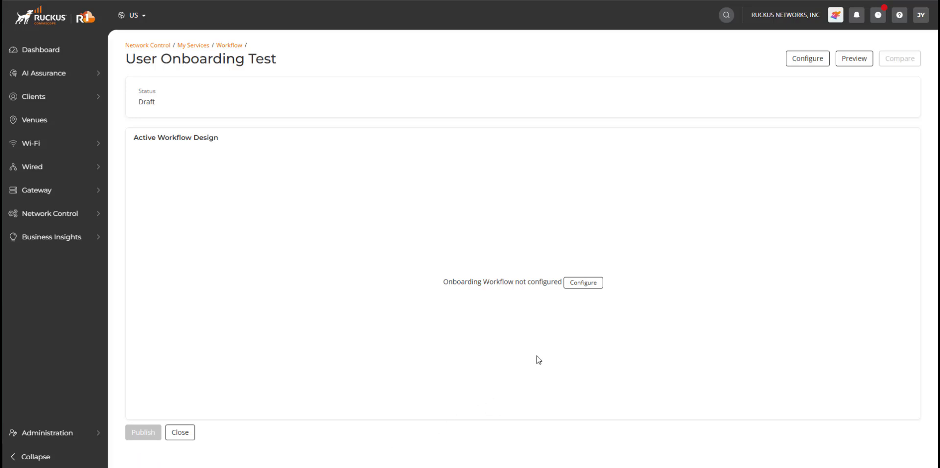
{"action": "left_click", "coordinate": [584, 284]}
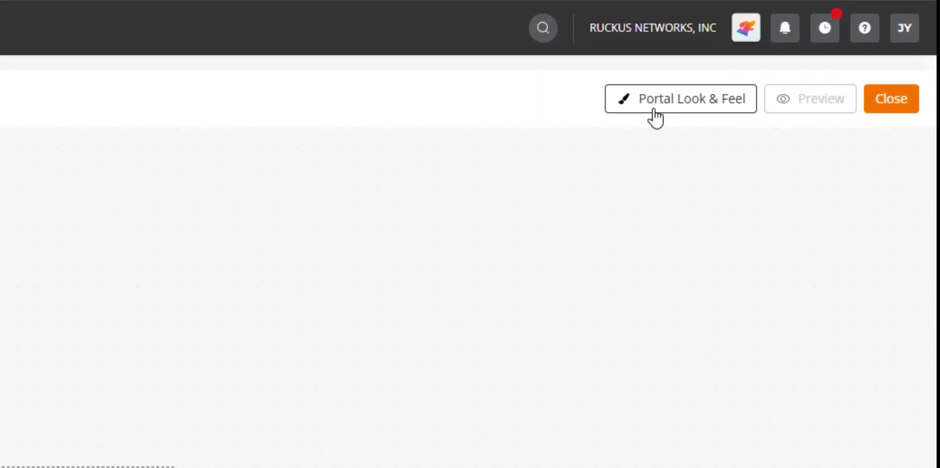
In the portal look and feel, enable the WiFi4EU Snippet component, cancel its UUID settings, and turn it off again
{"action": "left_click", "coordinate": [636, 115]}
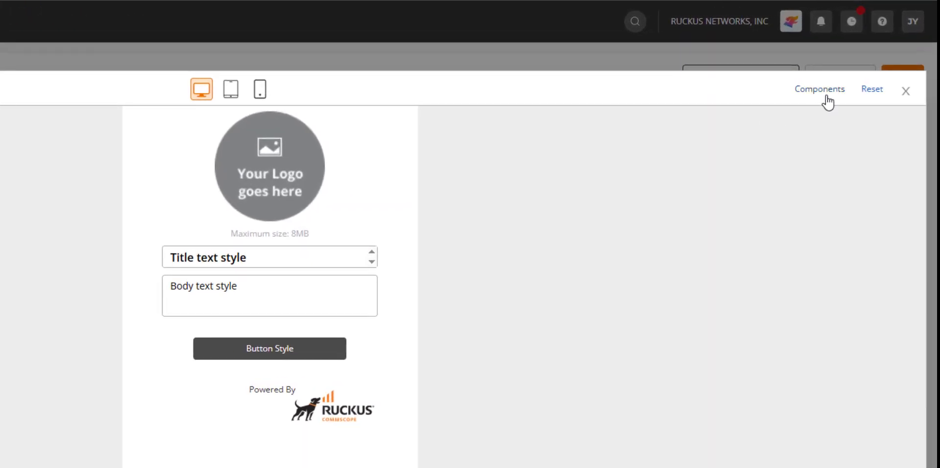
{"action": "left_click", "coordinate": [828, 102]}
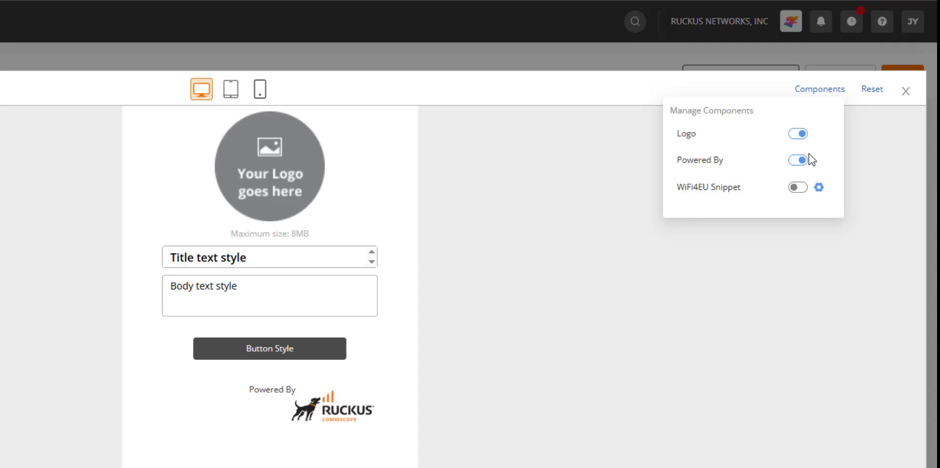
{"action": "left_click", "coordinate": [798, 189]}
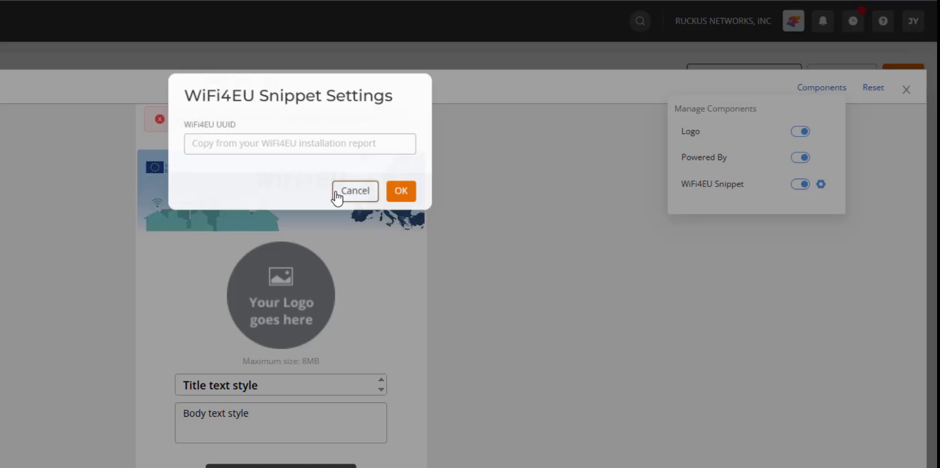
{"action": "left_click", "coordinate": [327, 196]}
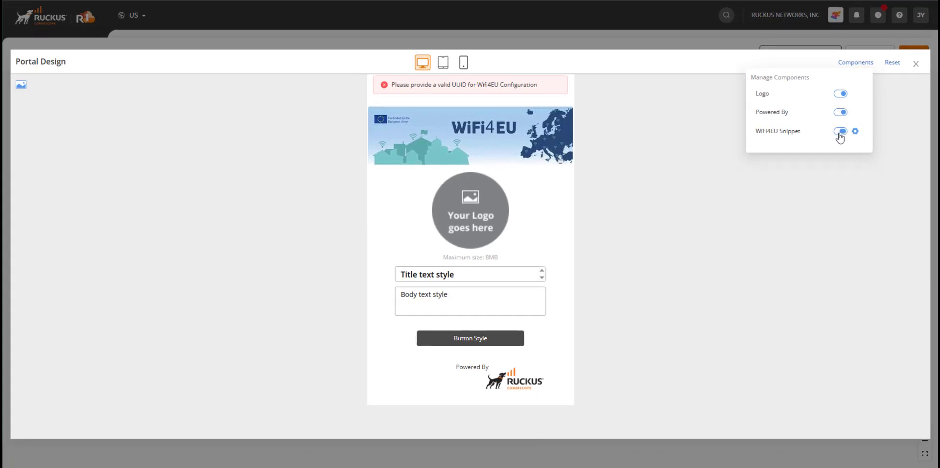
{"action": "left_click", "coordinate": [841, 133]}
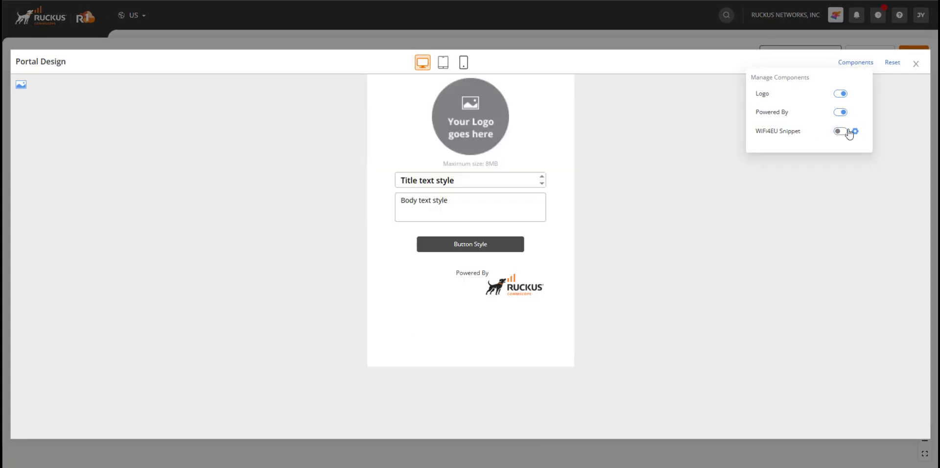
{"action": "left_click", "coordinate": [916, 64]}
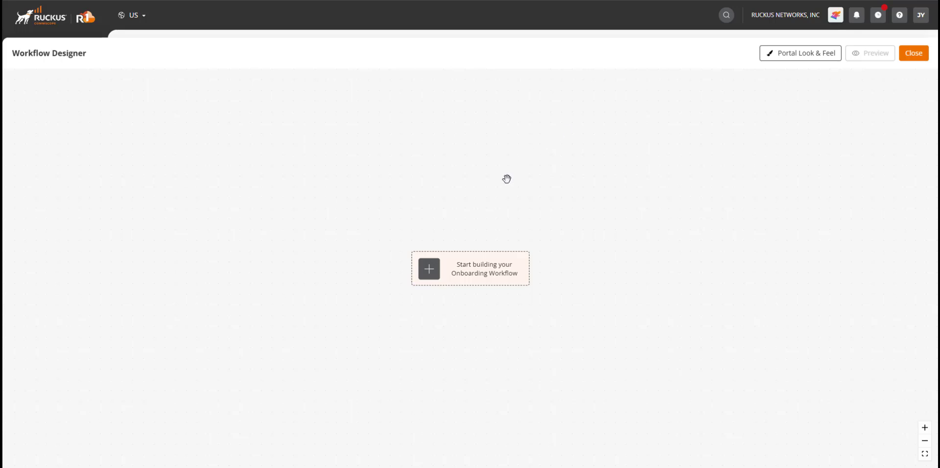
Start an Acceptable Use Policy action, replacing ACCOUNT_NAME with "Acme CO" in both its title and message
{"action": "left_click", "coordinate": [427, 276]}
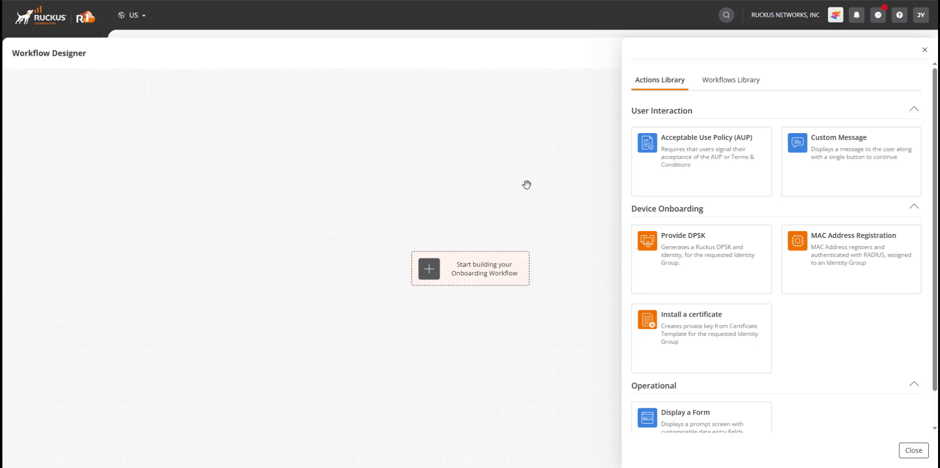
{"action": "left_click", "coordinate": [710, 153]}
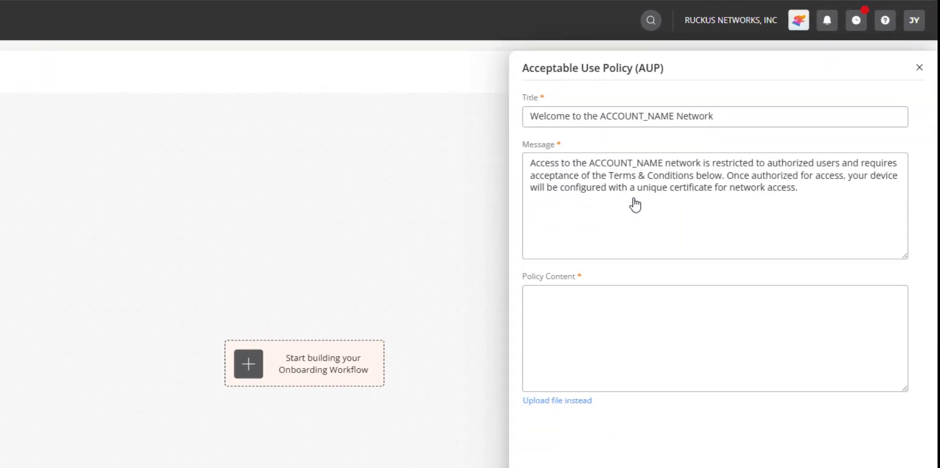
{"action": "left_click", "coordinate": [674, 117]}
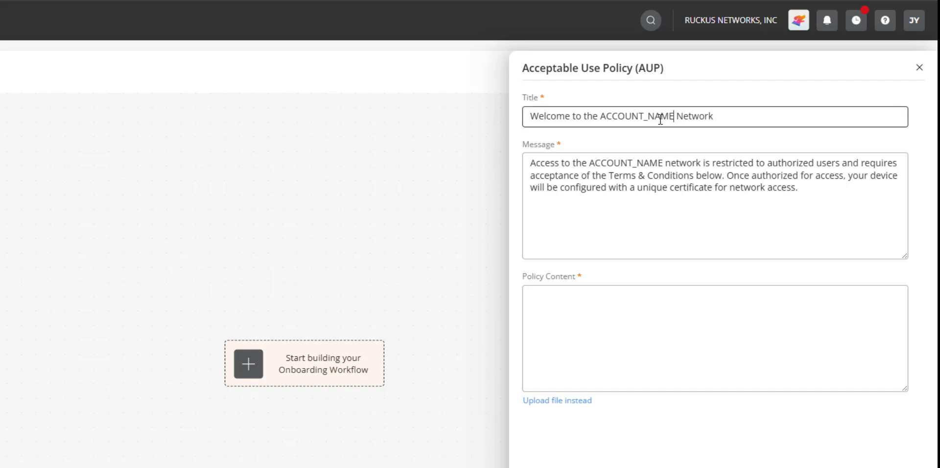
{"action": "left_click_drag", "start_coordinate": [660, 119], "coordinate": [603, 124]}
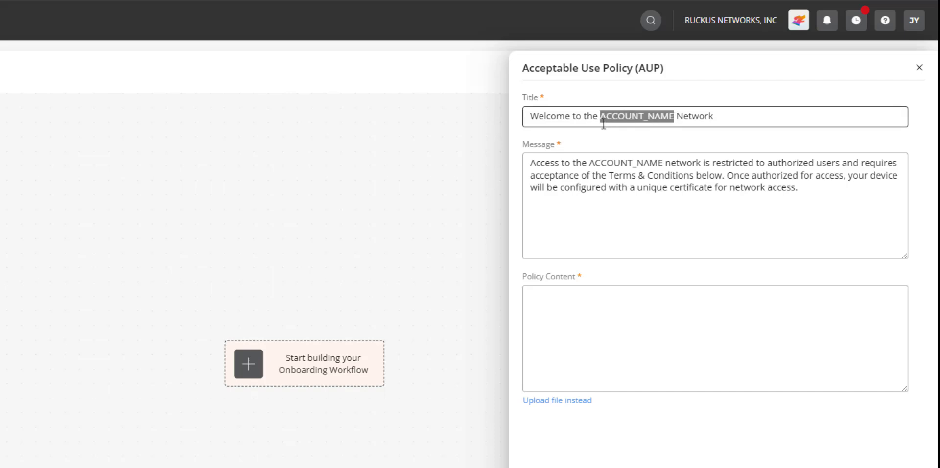
{"action": "type", "text": "Acme CO"}
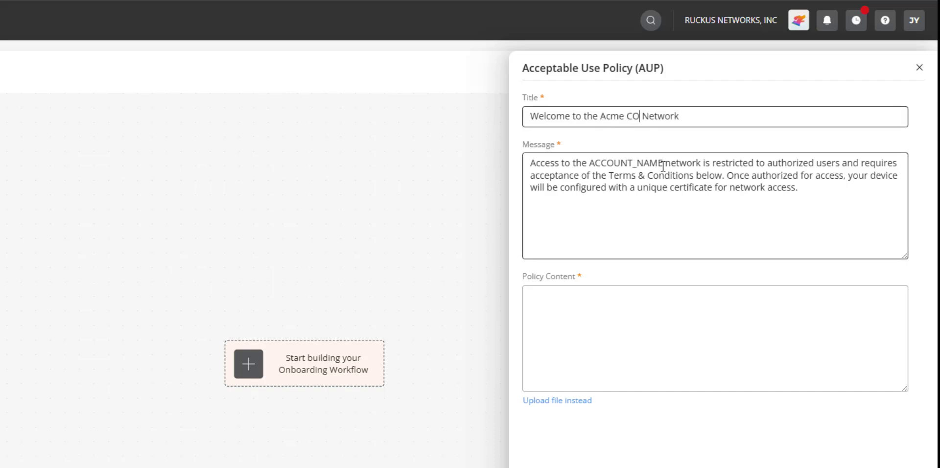
{"action": "left_click_drag", "start_coordinate": [663, 166], "coordinate": [589, 166]}
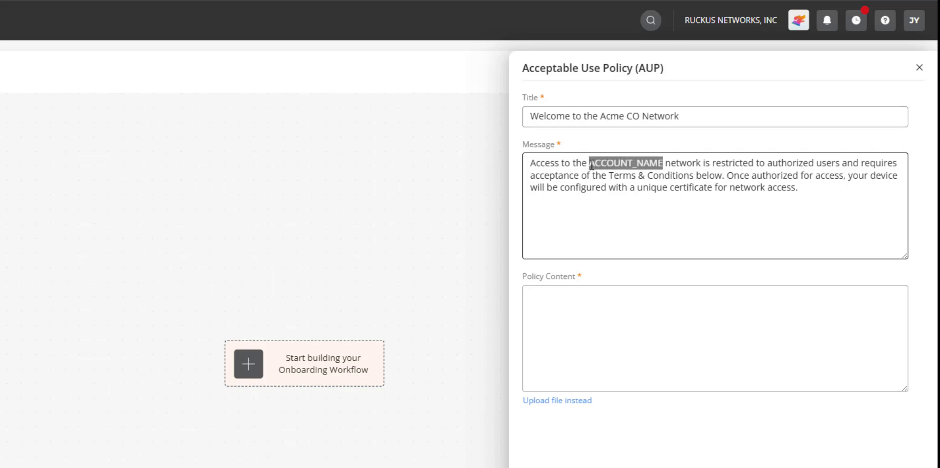
{"action": "type", "text": "Acme CO"}
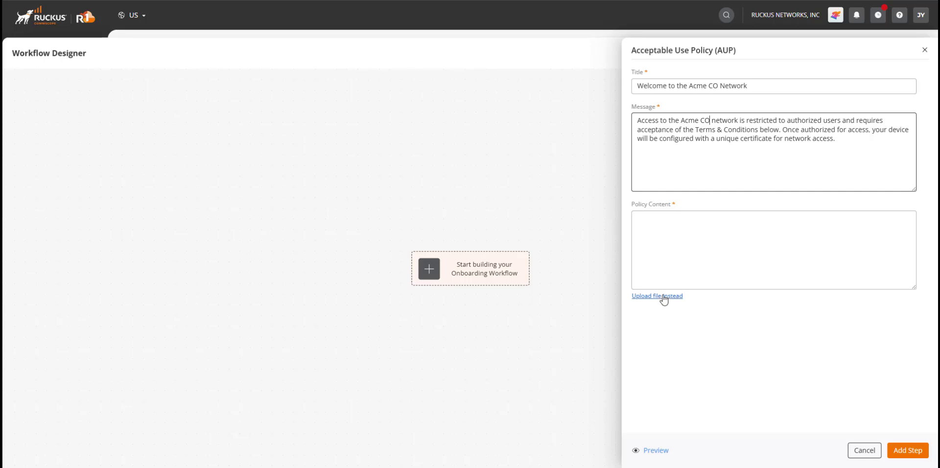
Upload Acme_WiFi_Terms_and_Conditions.pdf as the policy content, preview the action, and add it to the workflow
{"action": "left_click", "coordinate": [658, 297]}
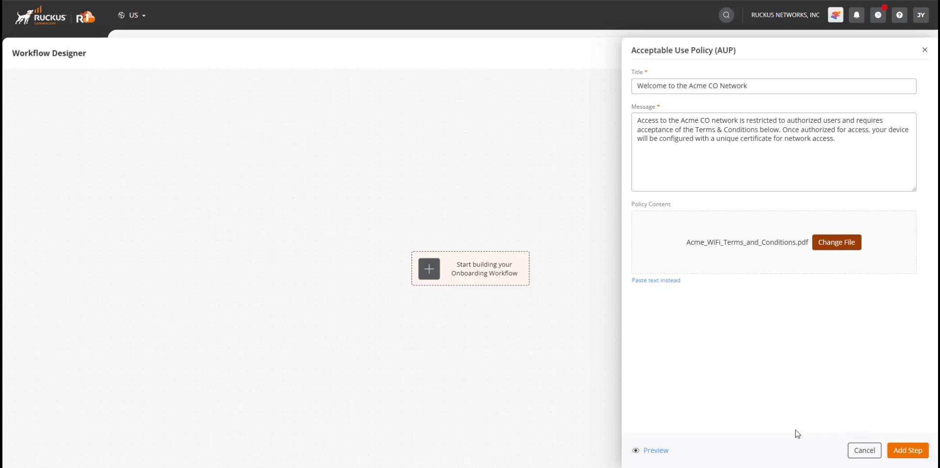
{"action": "left_click", "coordinate": [659, 452]}
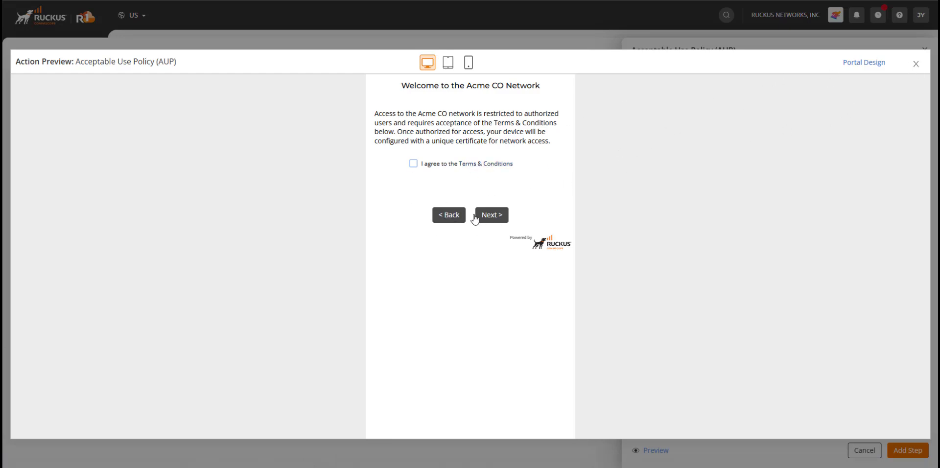
{"action": "left_click", "coordinate": [917, 62]}
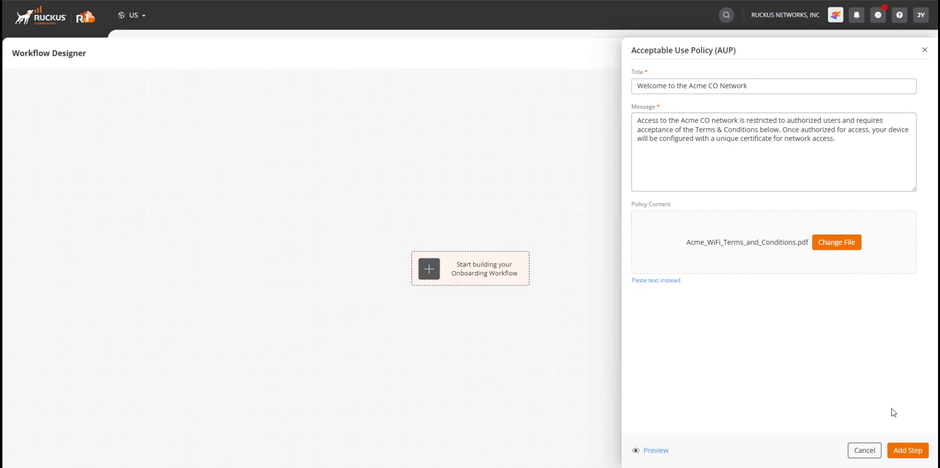
{"action": "left_click", "coordinate": [909, 453]}
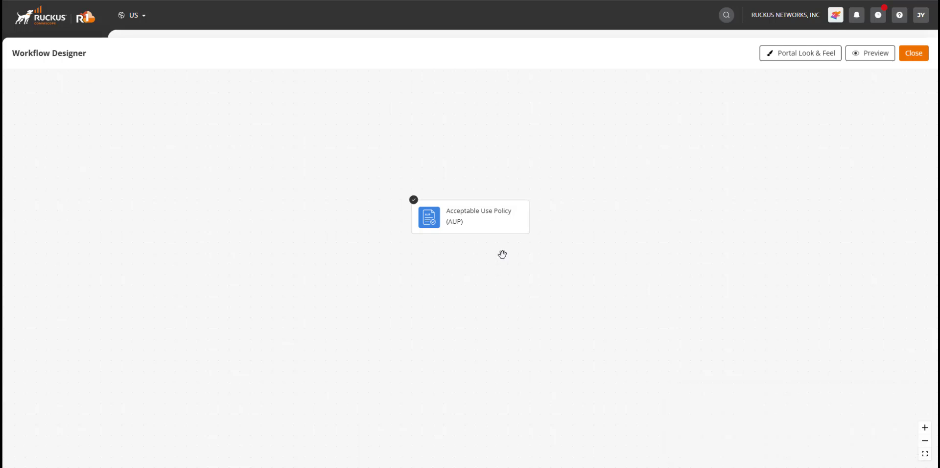
Add a Provide DPSK step after the Acceptable Use Policy, using identity group DPSK3_auto-generated-from-dpsk_78ef8 and identity <None>
{"action": "mouse_move", "coordinate": [497, 225]}
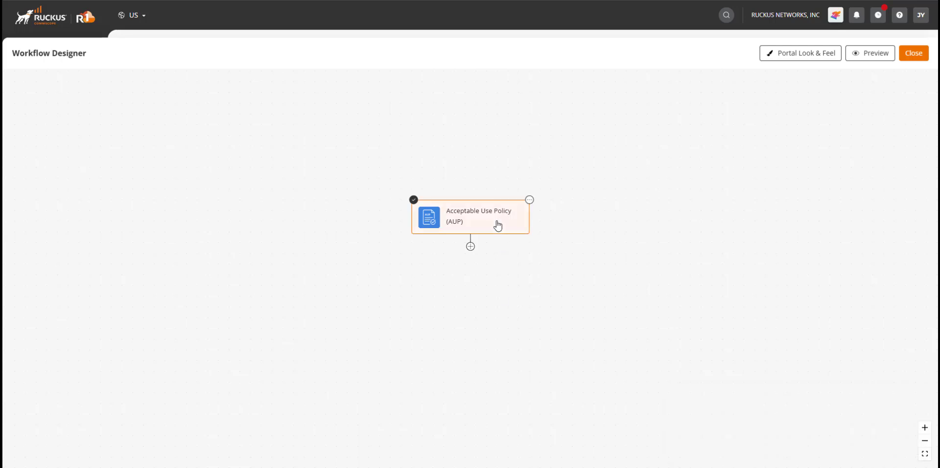
{"action": "left_click", "coordinate": [530, 202]}
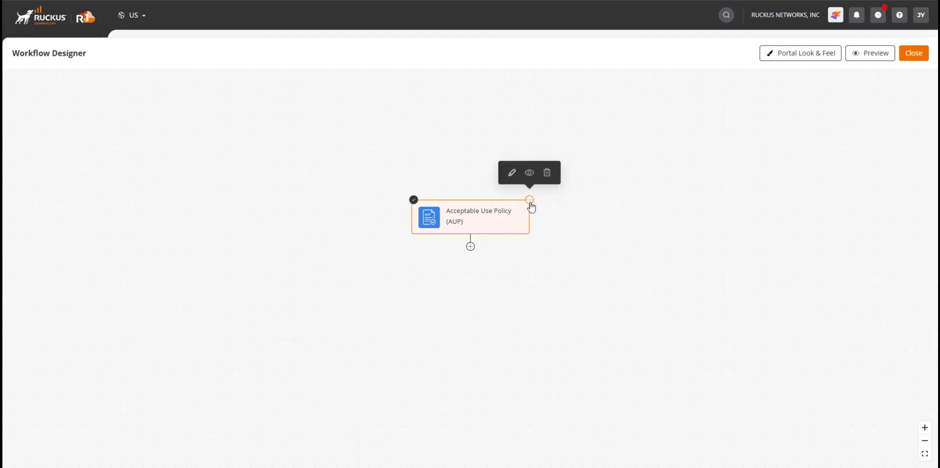
{"action": "left_click", "coordinate": [471, 247]}
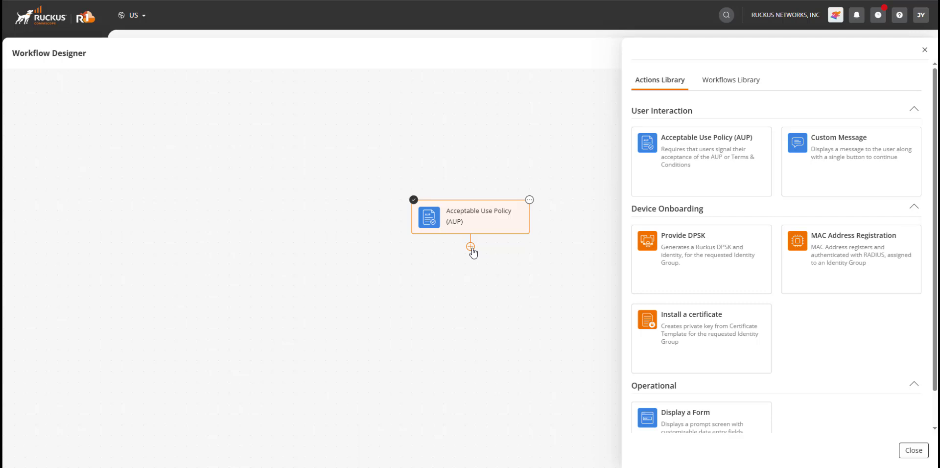
{"action": "mouse_move", "coordinate": [701, 269]}
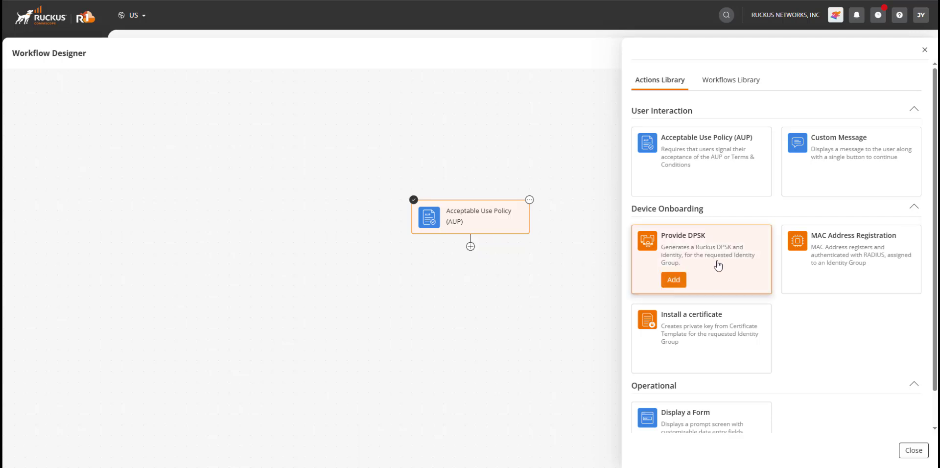
{"action": "left_click", "coordinate": [718, 266]}
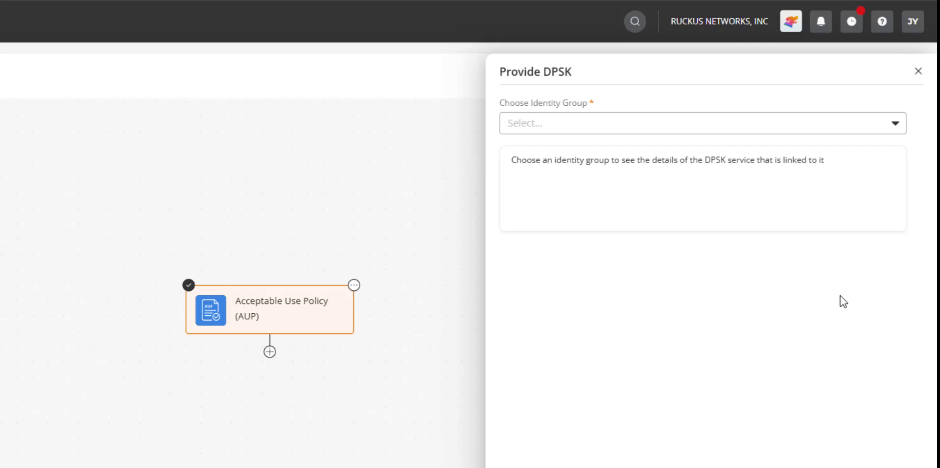
{"action": "left_click", "coordinate": [897, 124]}
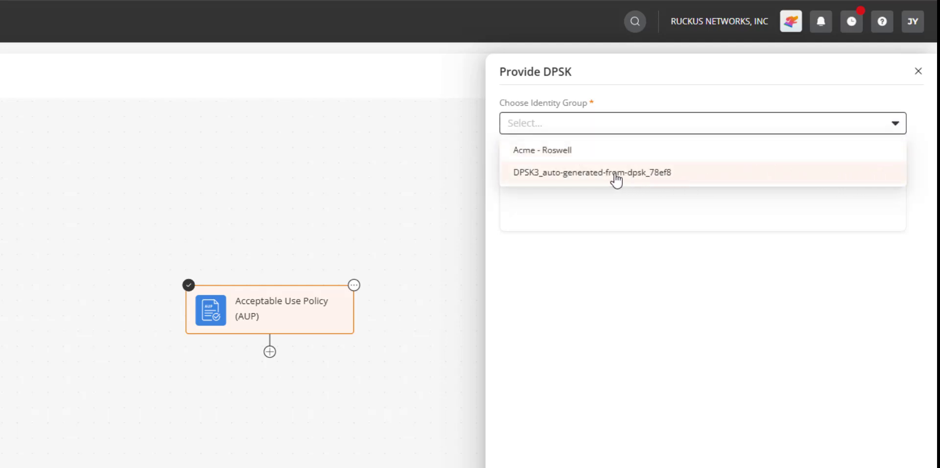
{"action": "left_click", "coordinate": [537, 176]}
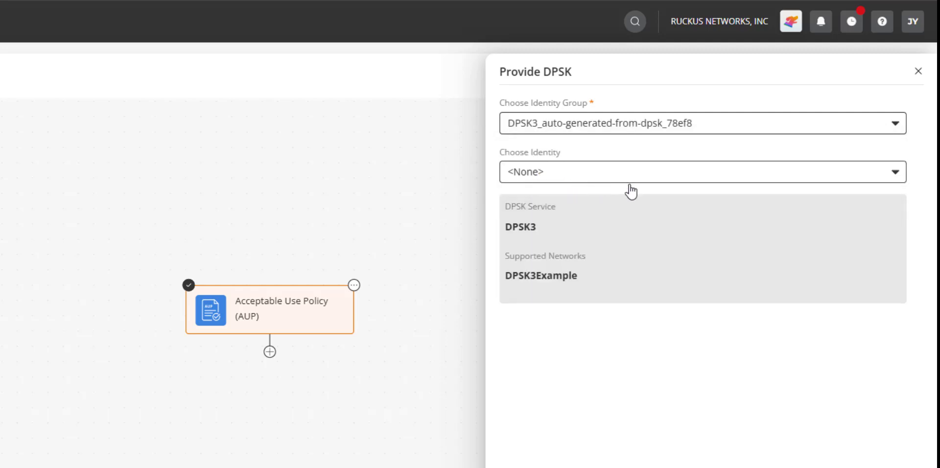
{"action": "left_click", "coordinate": [786, 182]}
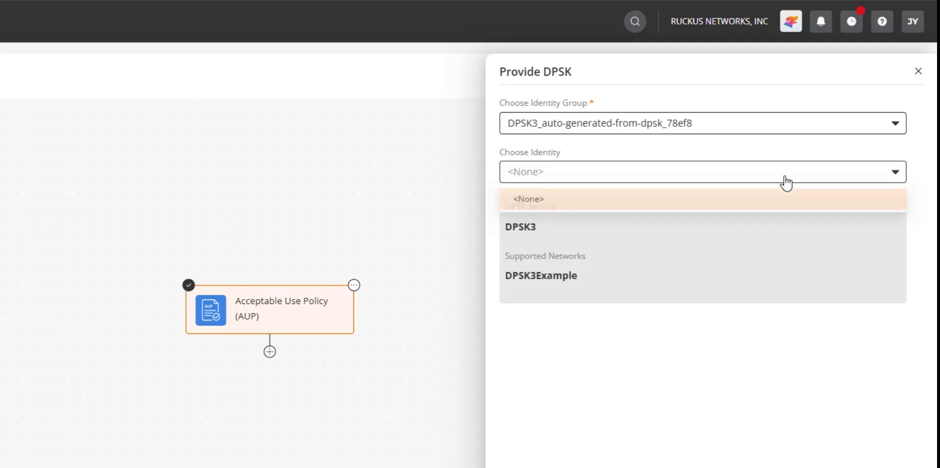
{"action": "left_click", "coordinate": [767, 373]}
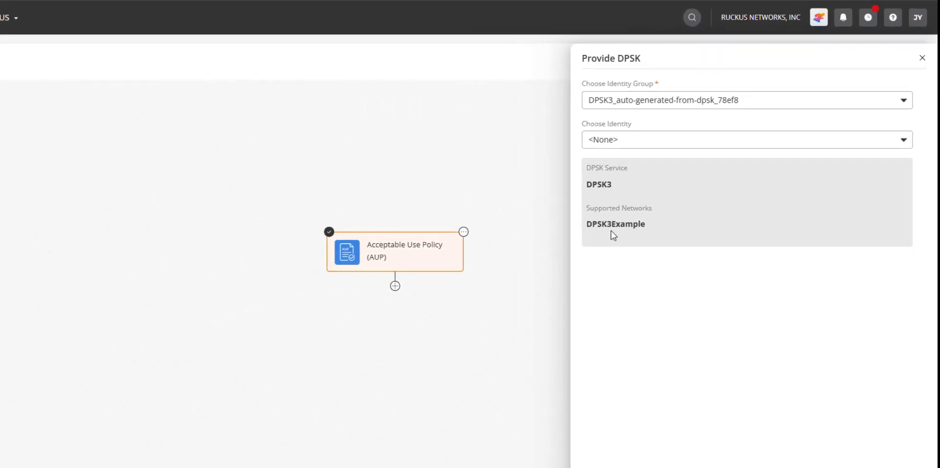
{"action": "left_click", "coordinate": [914, 454]}
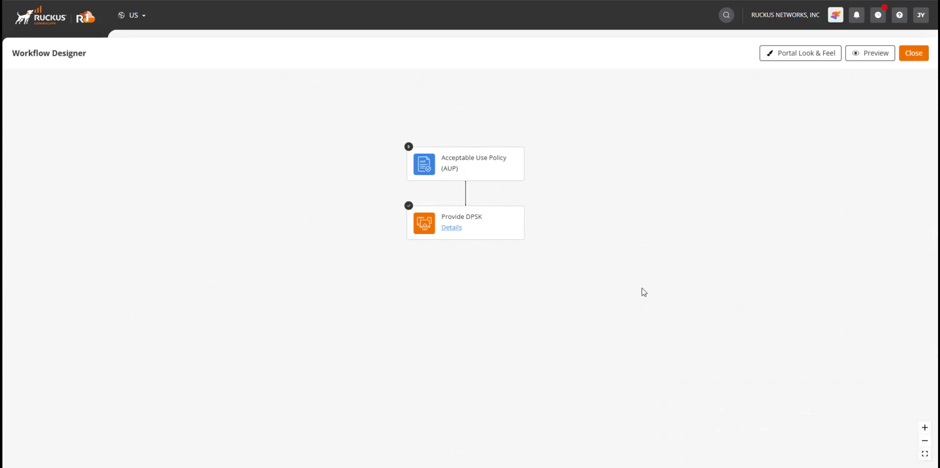
{"action": "left_click", "coordinate": [450, 229]}
{"action": "left_click", "coordinate": [505, 226]}
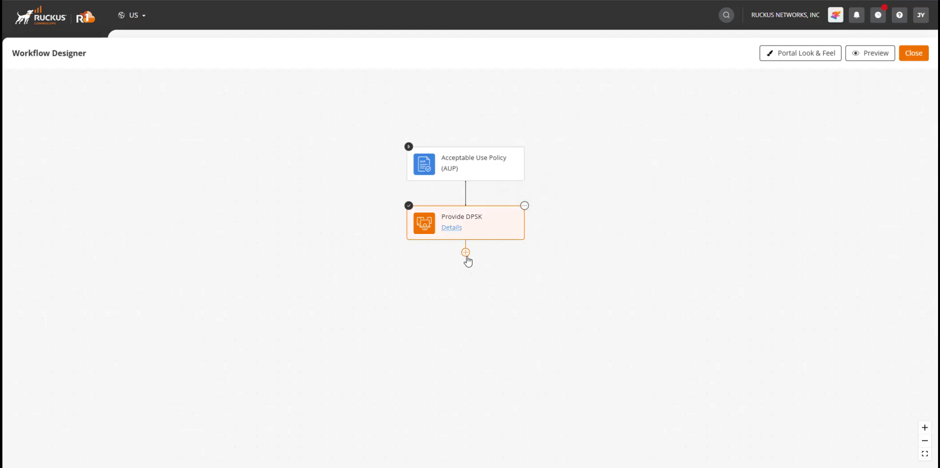
{"action": "left_click", "coordinate": [489, 167]}
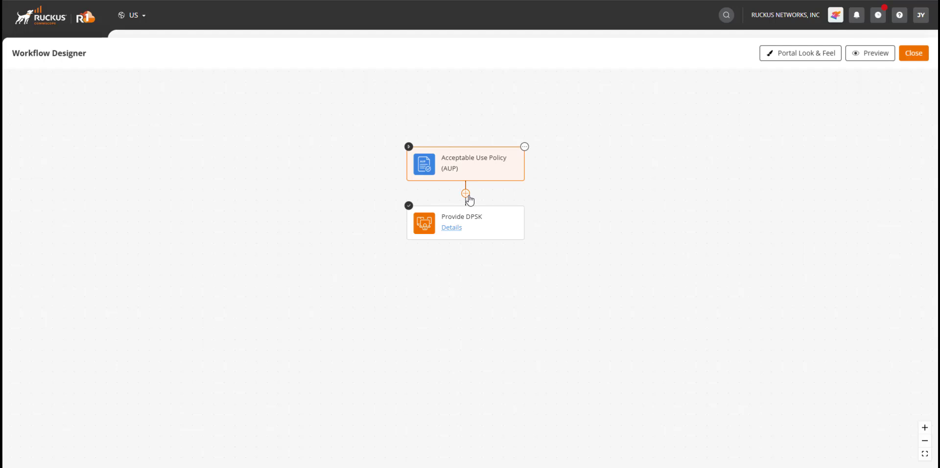
Start a Display a Form action after Provide DPSK, with intro text disabled and the title "Please provide the following"
{"action": "left_click", "coordinate": [495, 222]}
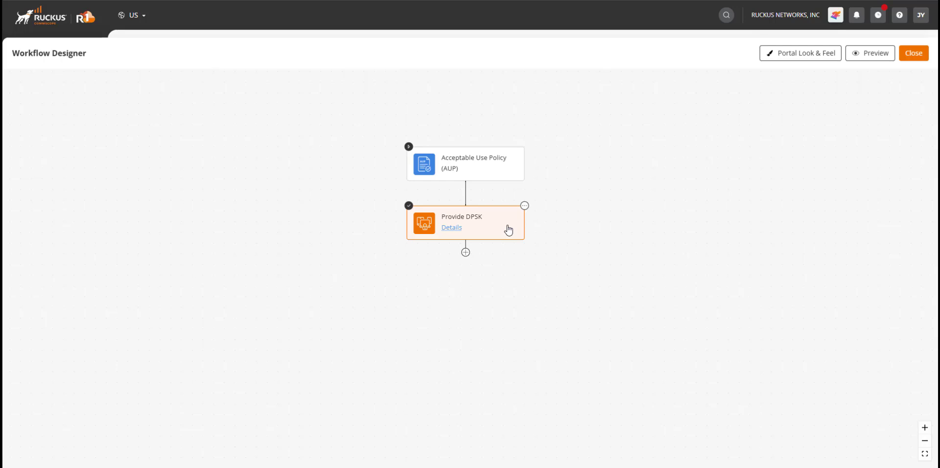
{"action": "left_click", "coordinate": [466, 254]}
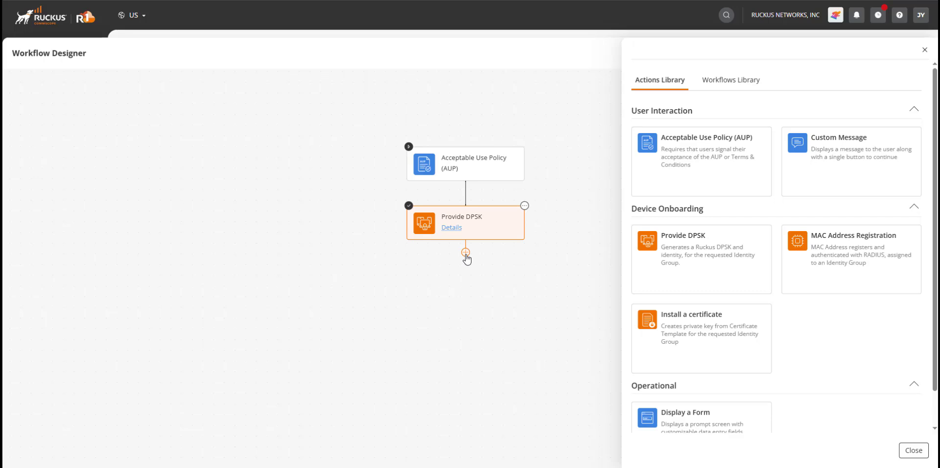
{"action": "scroll", "coordinate": [832, 333], "scroll_direction": "down", "scroll_amount": 1}
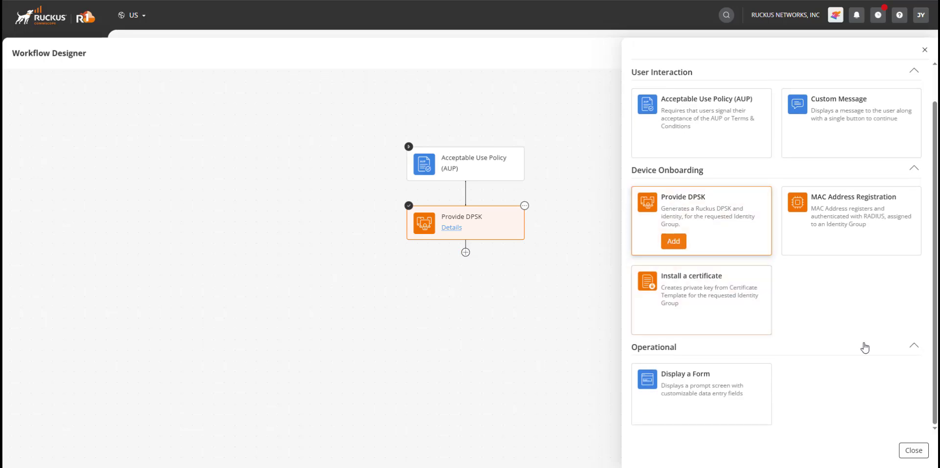
{"action": "left_click", "coordinate": [712, 384]}
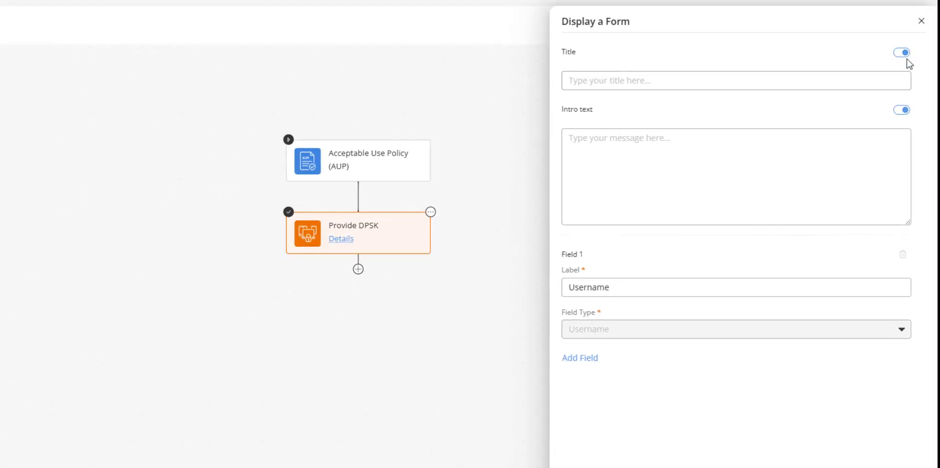
{"action": "left_click", "coordinate": [905, 112]}
{"action": "left_click", "coordinate": [768, 81]}
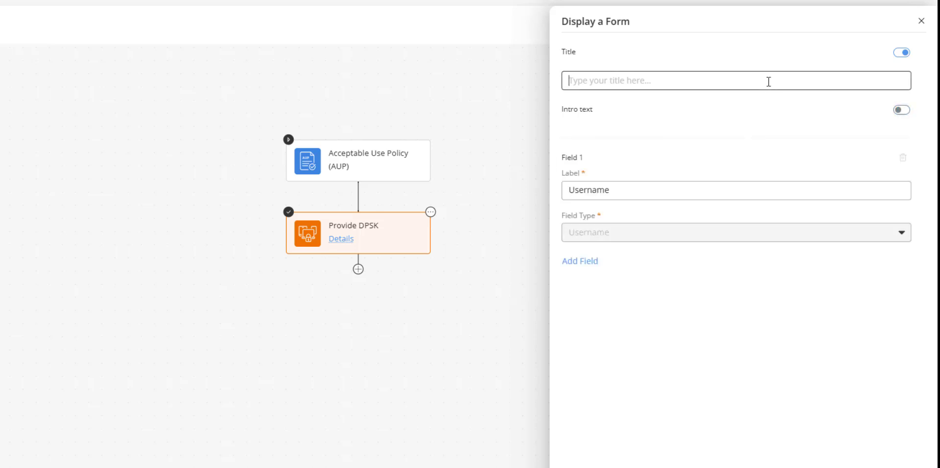
{"action": "type", "text": "Please pr"}
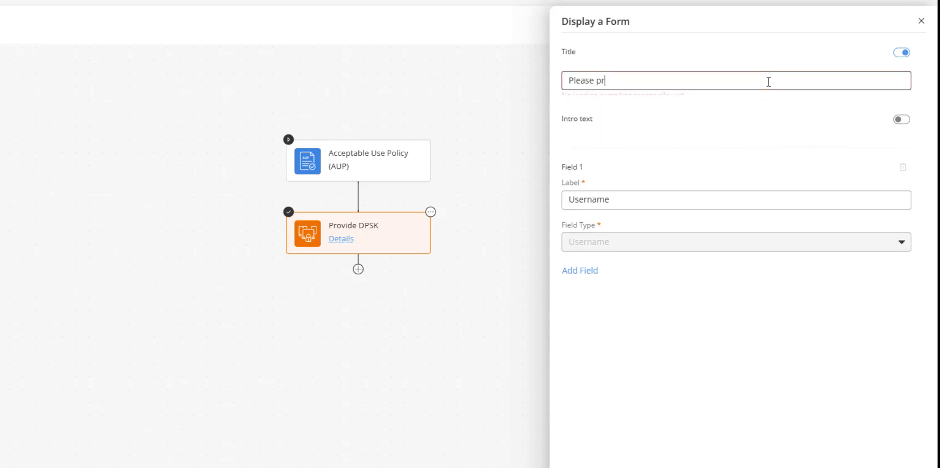
{"action": "type", "text": "ovide the following"}
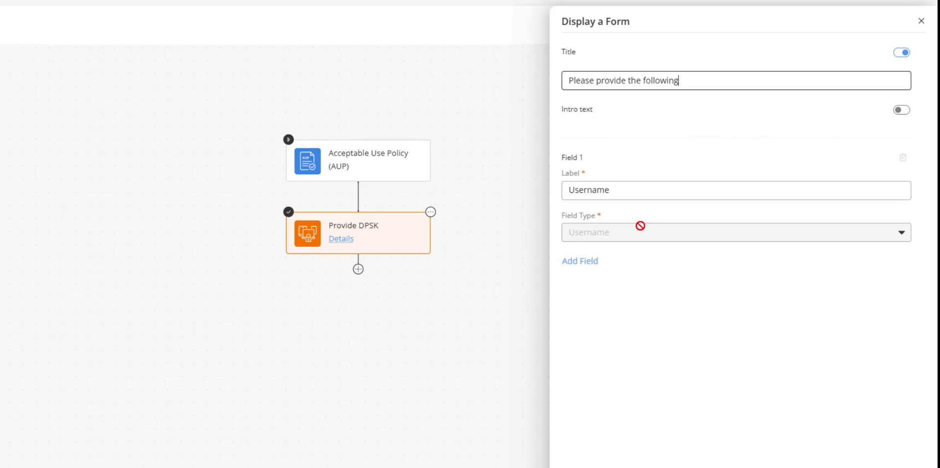
Change the label of the form's first field to "Users name"
{"action": "left_click", "coordinate": [643, 192]}
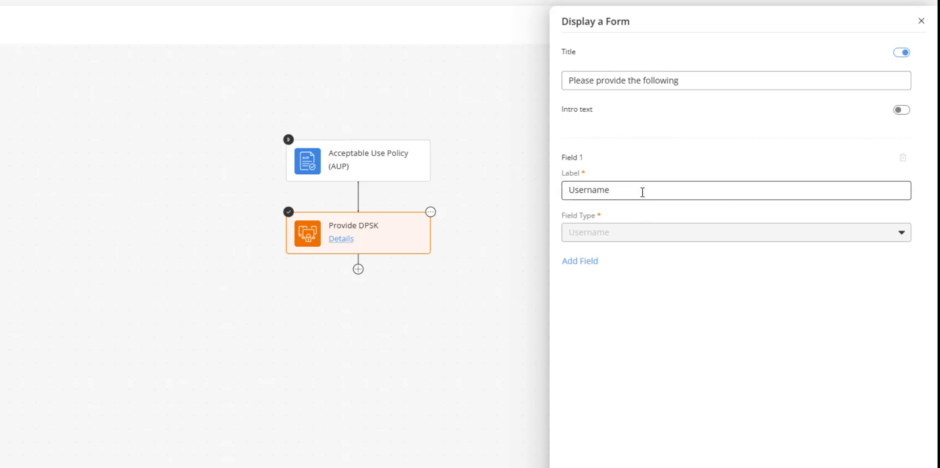
{"action": "key", "text": "Left"}
{"action": "key", "text": "Left"}
{"action": "key", "text": "Left"}
{"action": "key", "text": "Left"}
{"action": "type", "text": "s"}
Add a second form field labelled "email" with the field type Email Address
{"action": "left_click", "coordinate": [590, 261]}
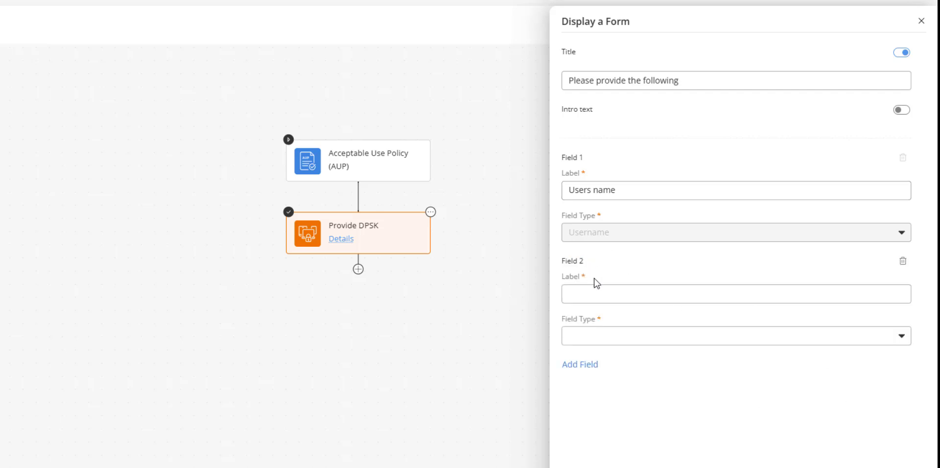
{"action": "left_click", "coordinate": [591, 292]}
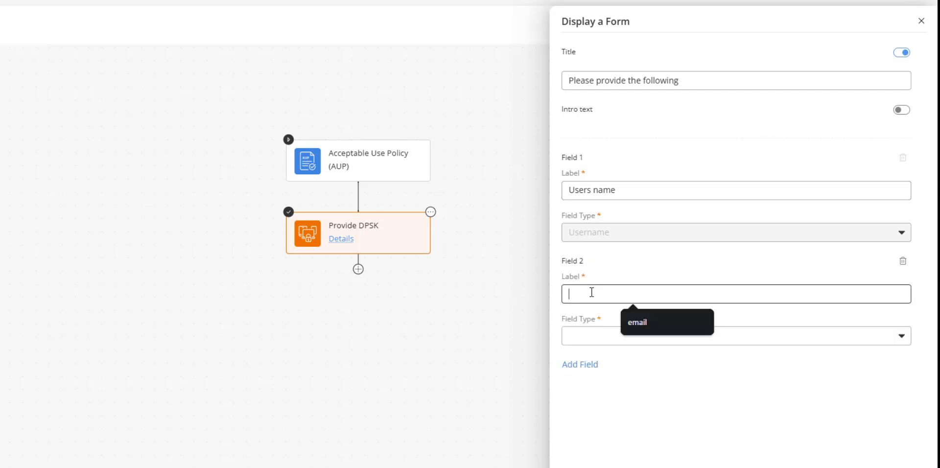
{"action": "left_click", "coordinate": [650, 322]}
{"action": "left_click", "coordinate": [904, 337]}
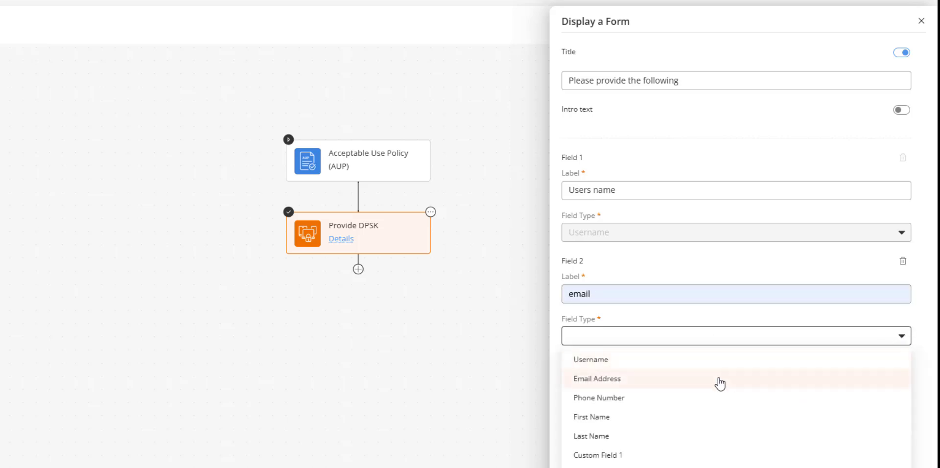
{"action": "left_click", "coordinate": [620, 383]}
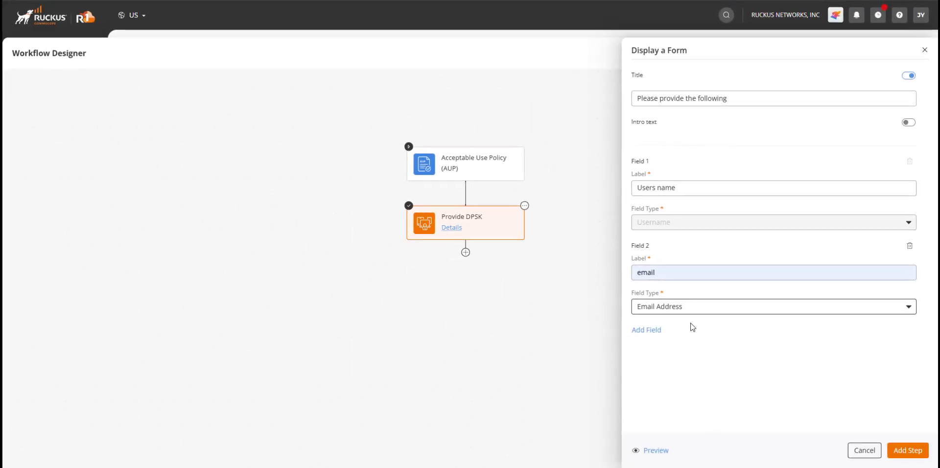
Preview the Display a Form action and add it to the workflow as a step
{"action": "left_click", "coordinate": [660, 451]}
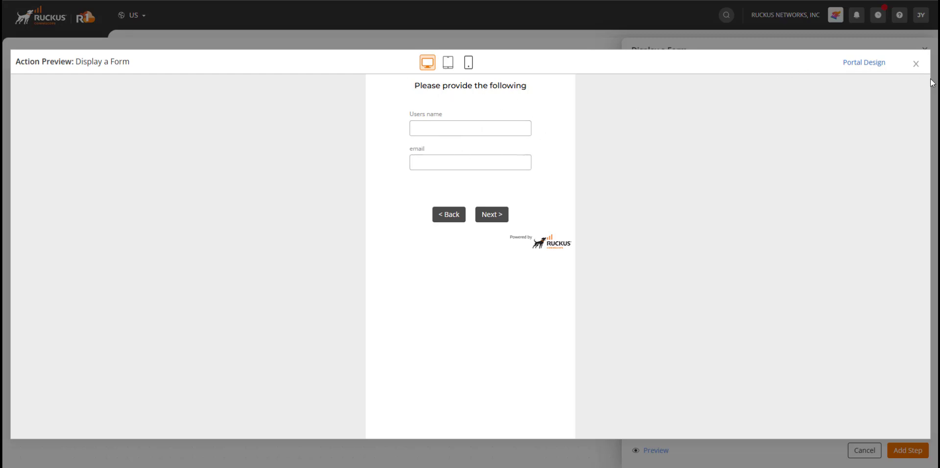
{"action": "left_click", "coordinate": [916, 64]}
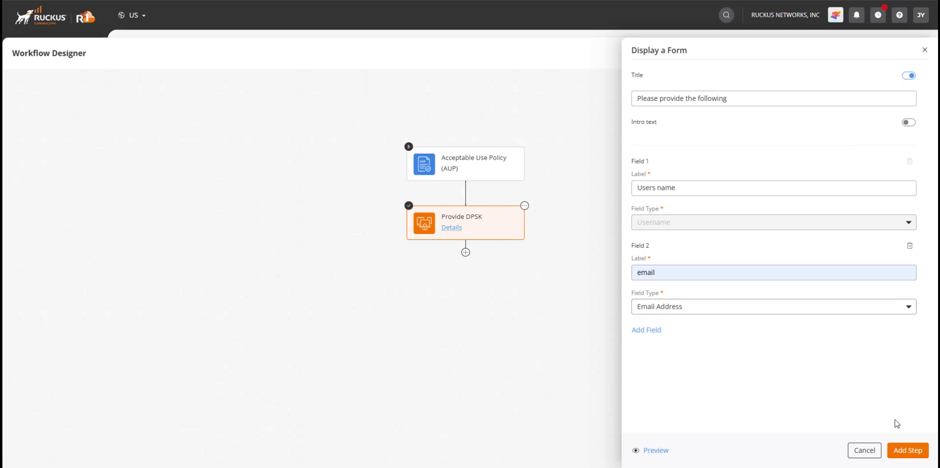
{"action": "left_click", "coordinate": [905, 455]}
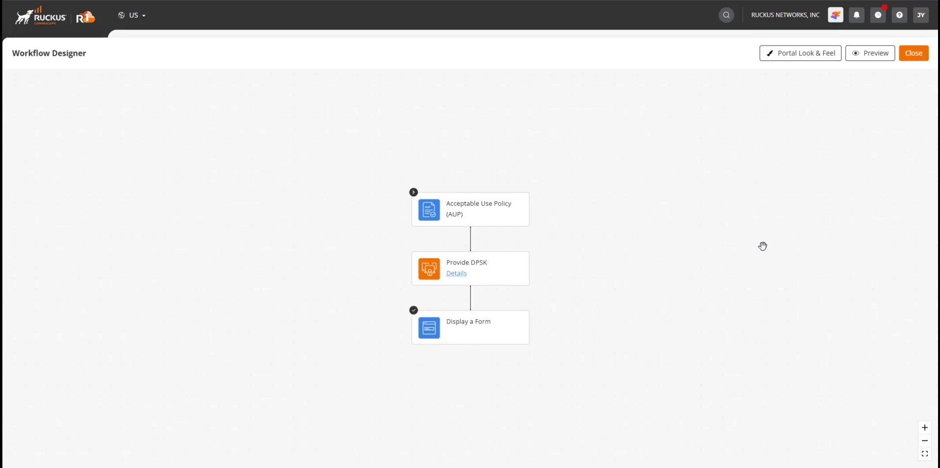
Close the Workflow Designer and publish the User Onboarding Test workflow
{"action": "left_click", "coordinate": [911, 61]}
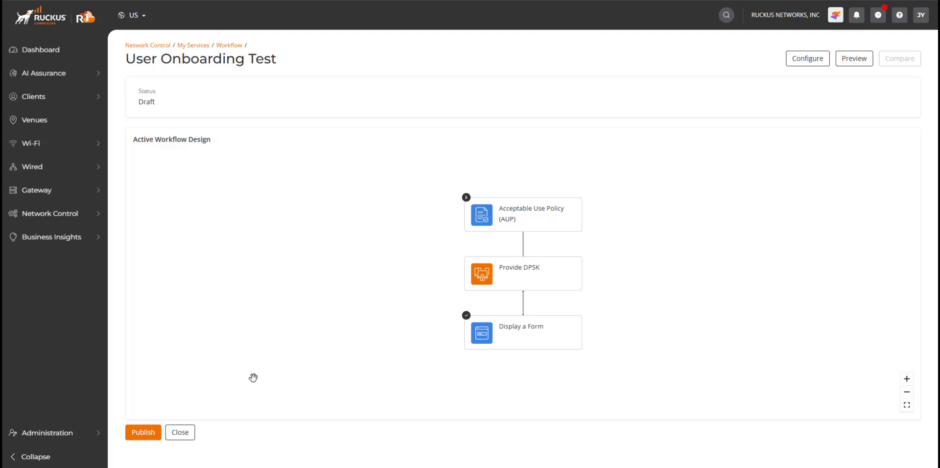
{"action": "left_click", "coordinate": [147, 435]}
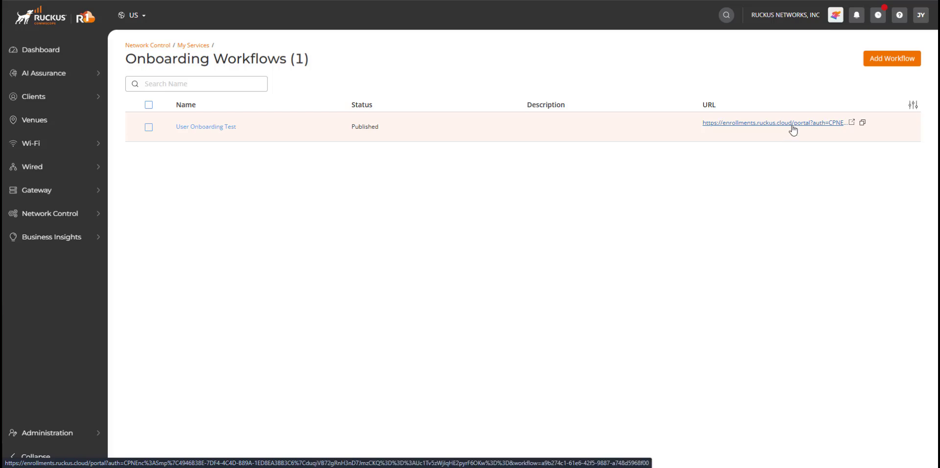
Open the published workflow's portal URL, agree to the Terms & Conditions, and view the linked document in a separate tab
{"action": "left_click", "coordinate": [792, 127]}
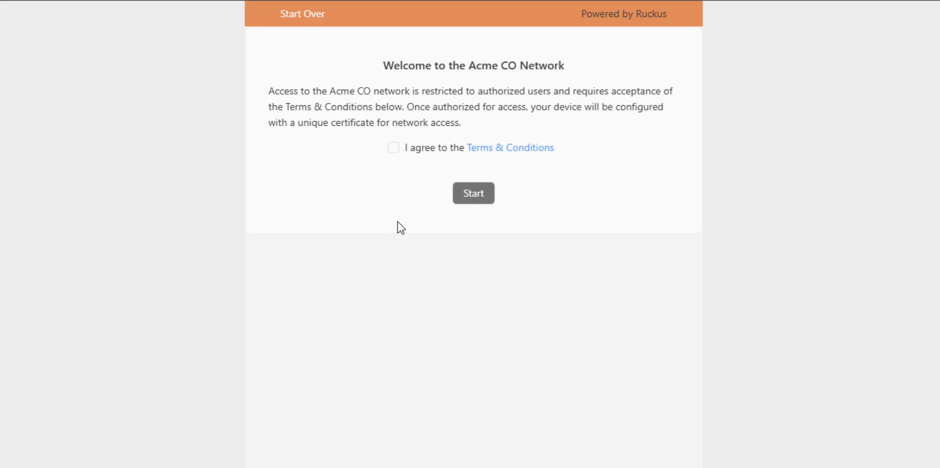
{"action": "left_click", "coordinate": [396, 150]}
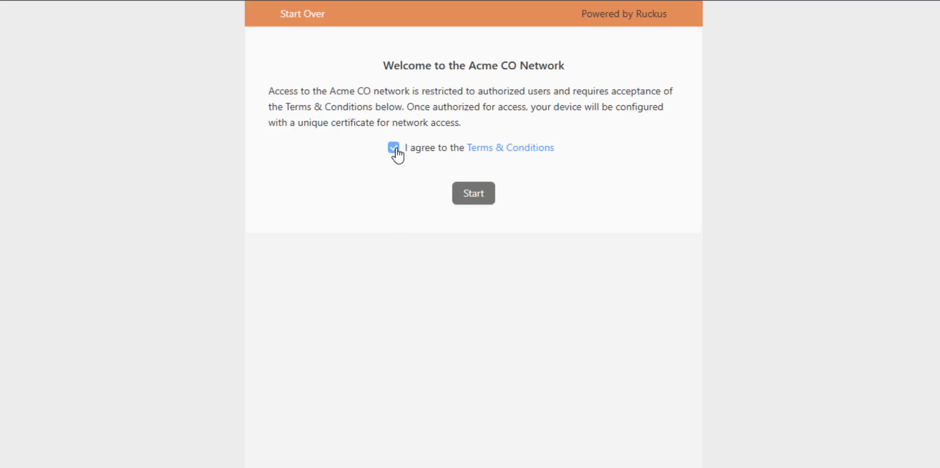
{"action": "right_click", "coordinate": [485, 150]}
{"action": "left_click", "coordinate": [531, 167]}
{"action": "key", "text": "ctrl+Tab"}
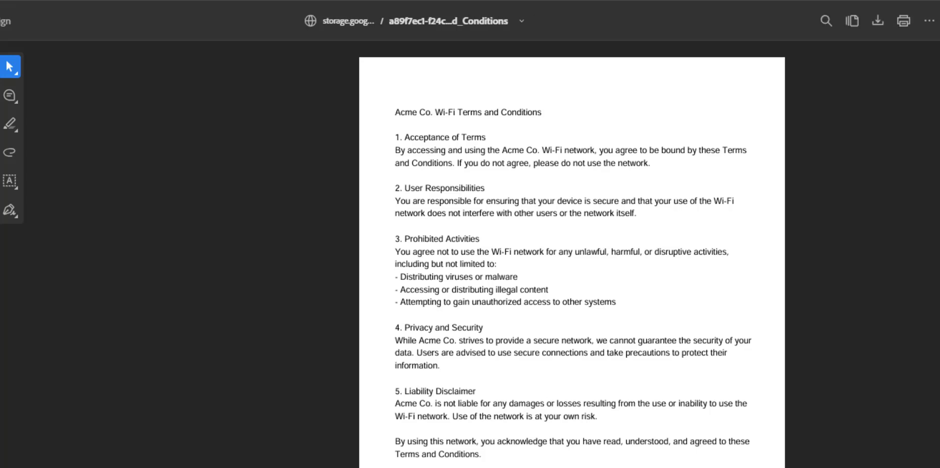
{"action": "key", "text": "ctrl+shift+Tab"}
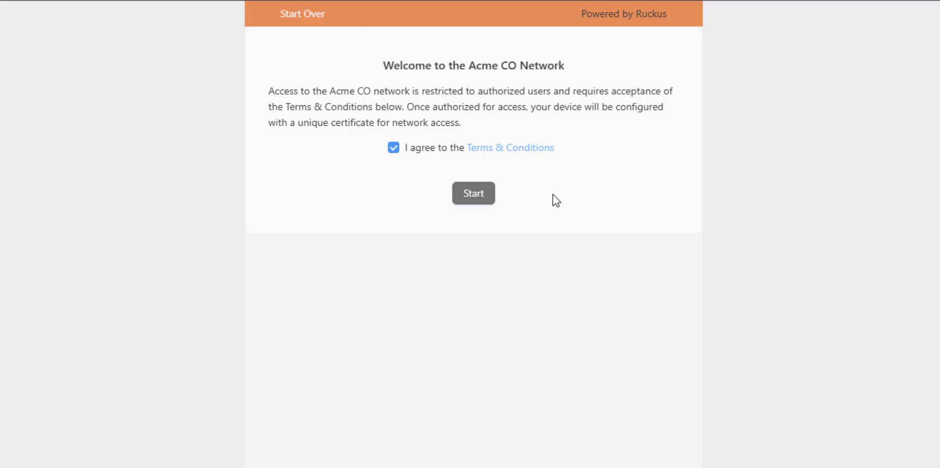
Start the onboarding, submit the form with the user's name and e-mail address, and reveal the personal Wi-Fi password
{"action": "left_click", "coordinate": [480, 199]}
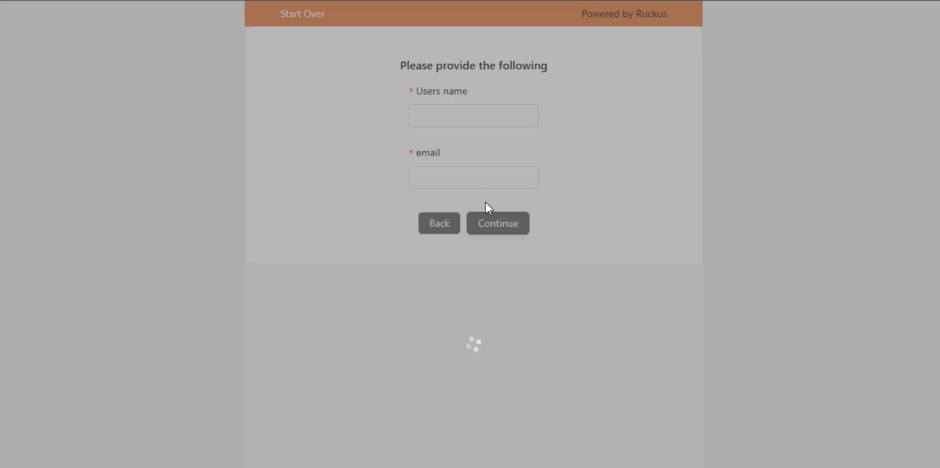
{"action": "left_click", "coordinate": [476, 123]}
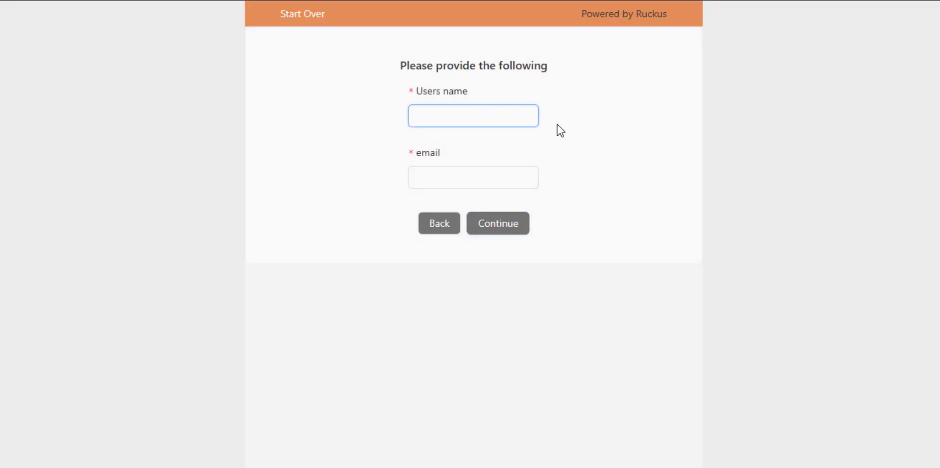
{"action": "type", "text": "Jesse"}
{"action": "key", "text": "Tab"}
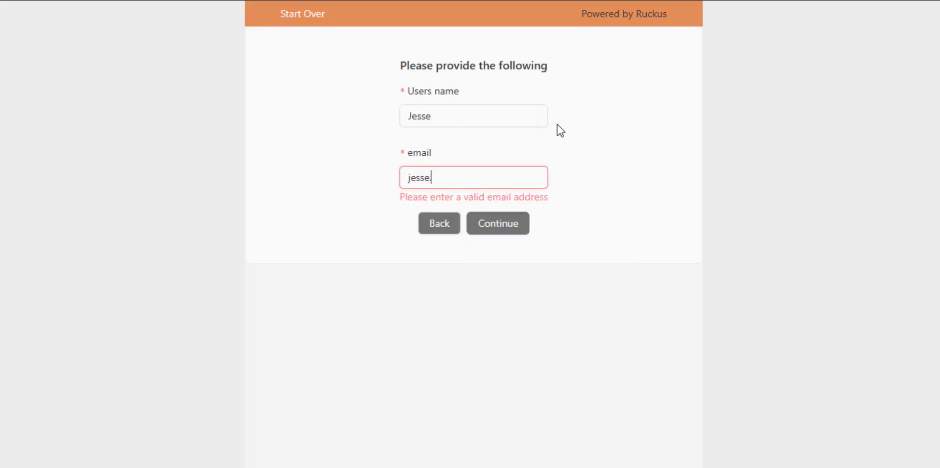
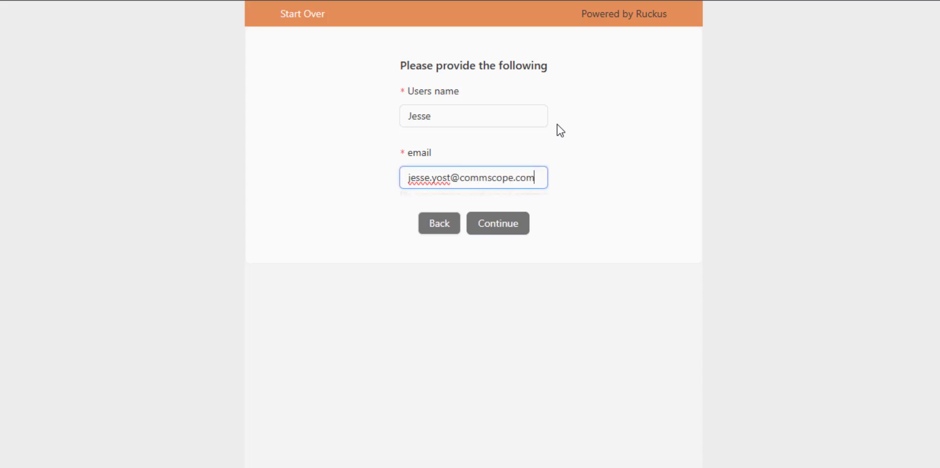
{"action": "left_click", "coordinate": [498, 223]}
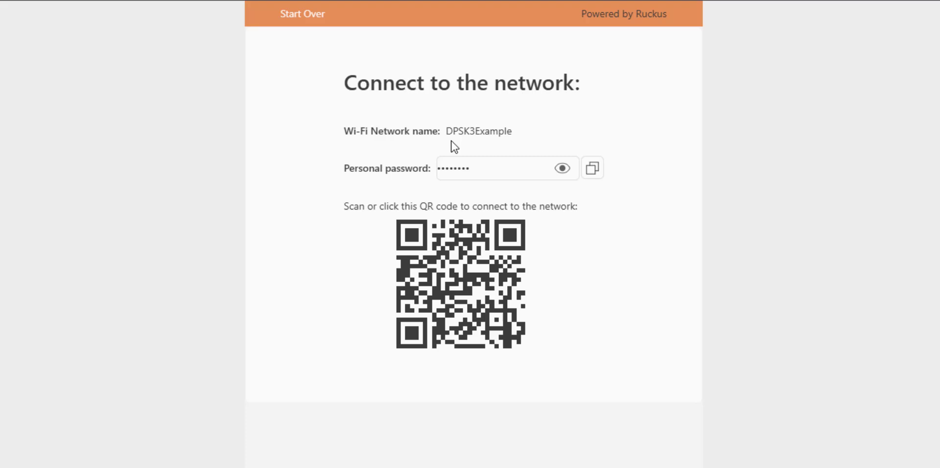
{"action": "left_click", "coordinate": [561, 169]}
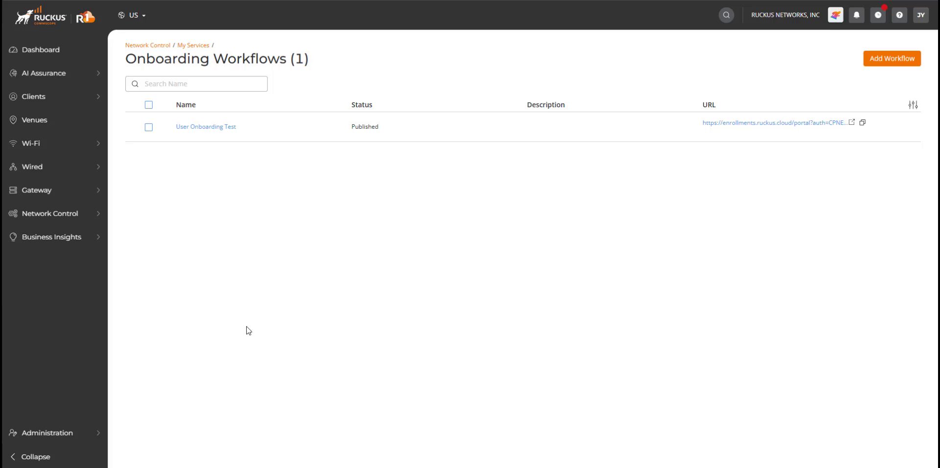
Open the newly onboarded user's identity from the Identities List and view its associated devices
{"action": "mouse_move", "coordinate": [72, 95]}
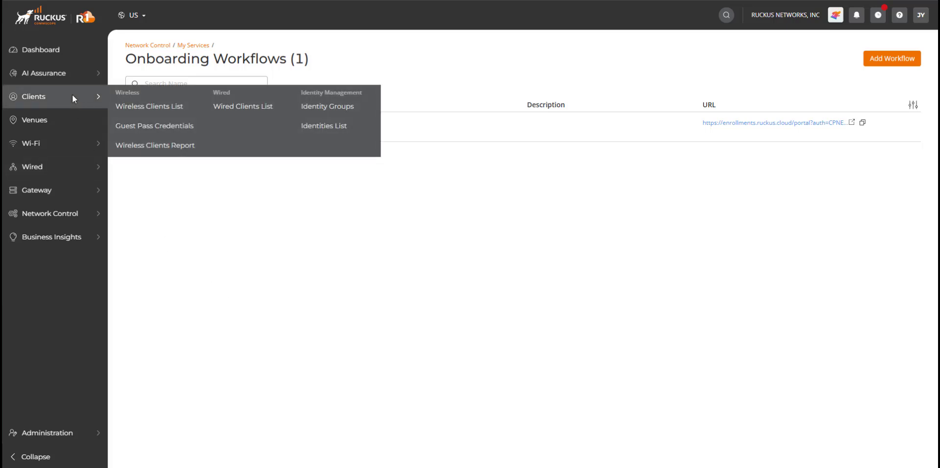
{"action": "left_click", "coordinate": [330, 127]}
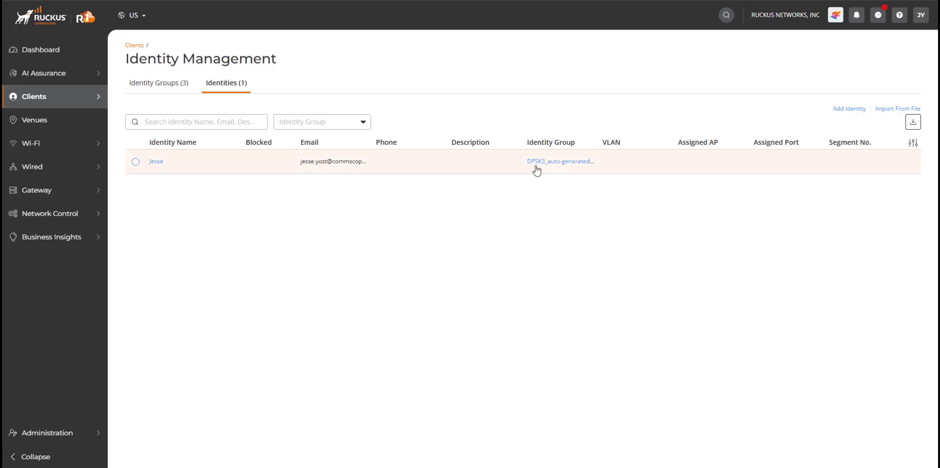
{"action": "left_click", "coordinate": [155, 163]}
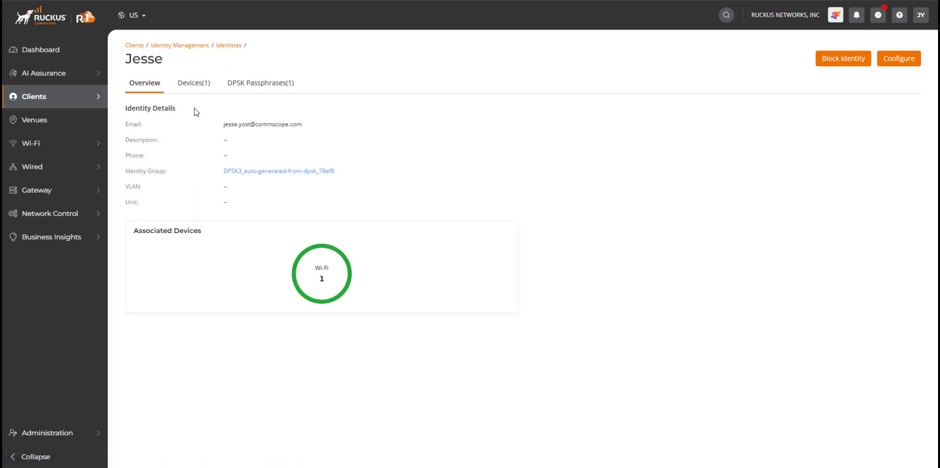
{"action": "left_click", "coordinate": [194, 85]}
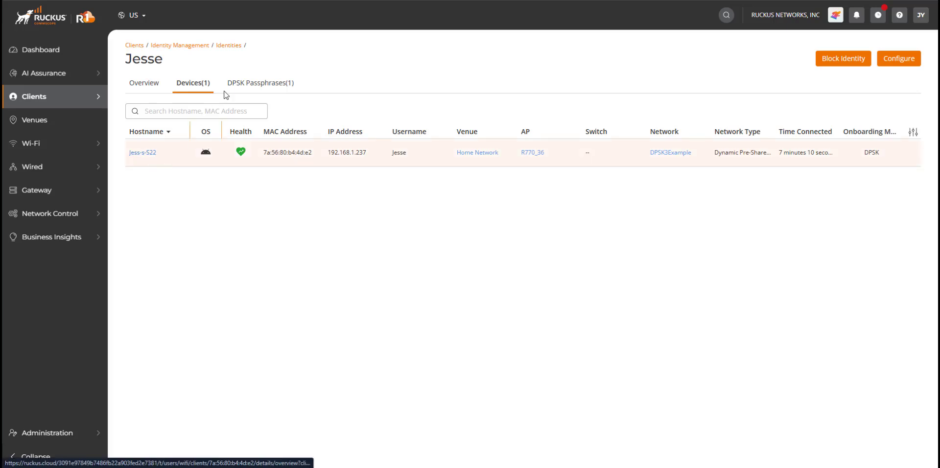
Inspect the identity's DPSK passphrases, revealing the passphrase and briefly selecting its entry to check the available actions
{"action": "left_click", "coordinate": [260, 88]}
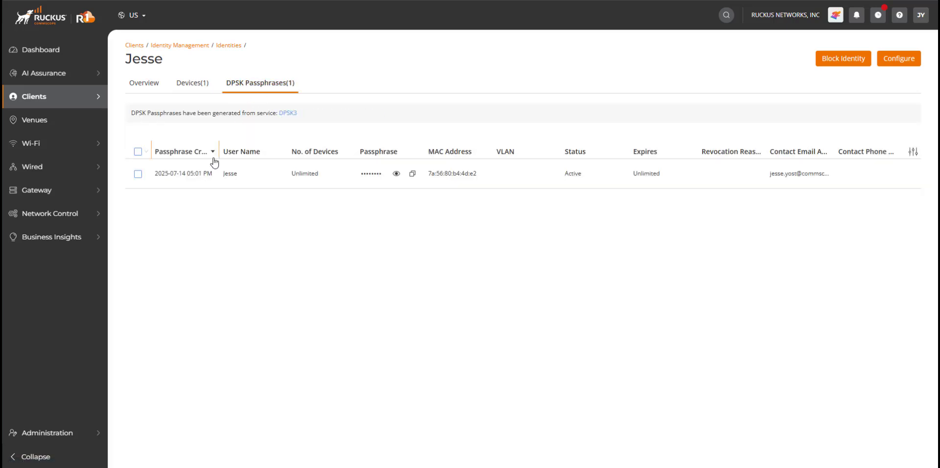
{"action": "left_click", "coordinate": [396, 174]}
{"action": "left_click", "coordinate": [138, 174]}
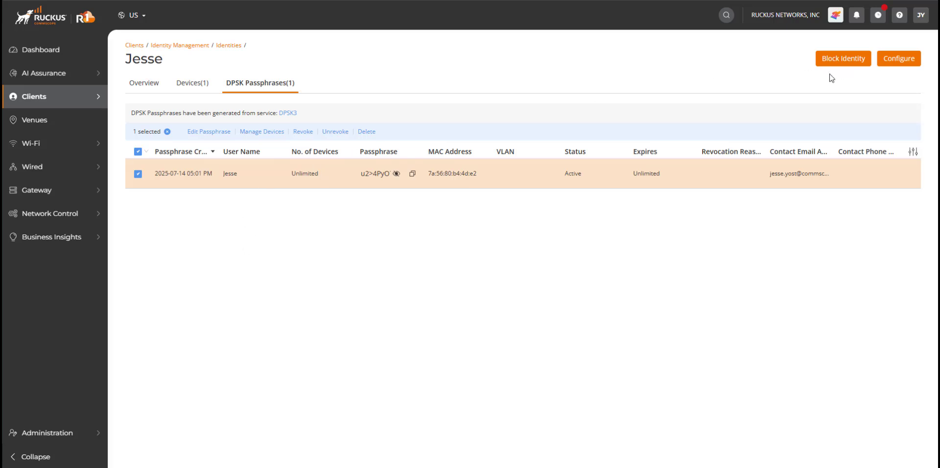
{"action": "left_click", "coordinate": [137, 177]}
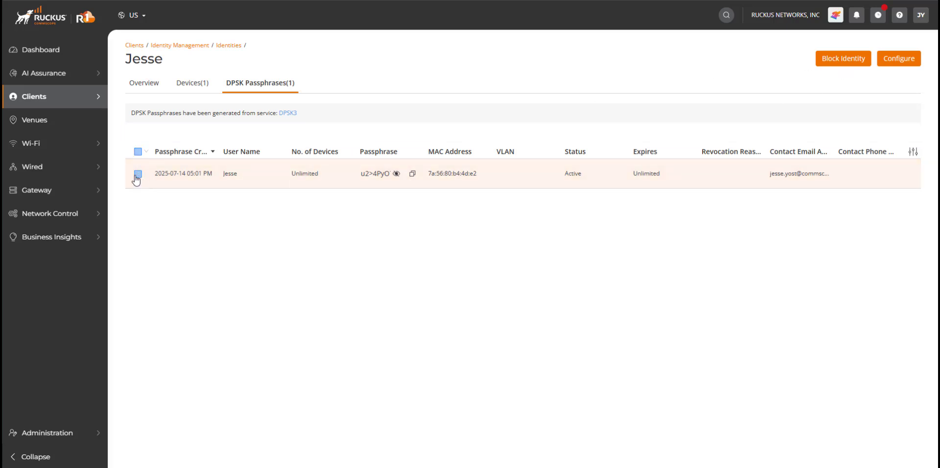